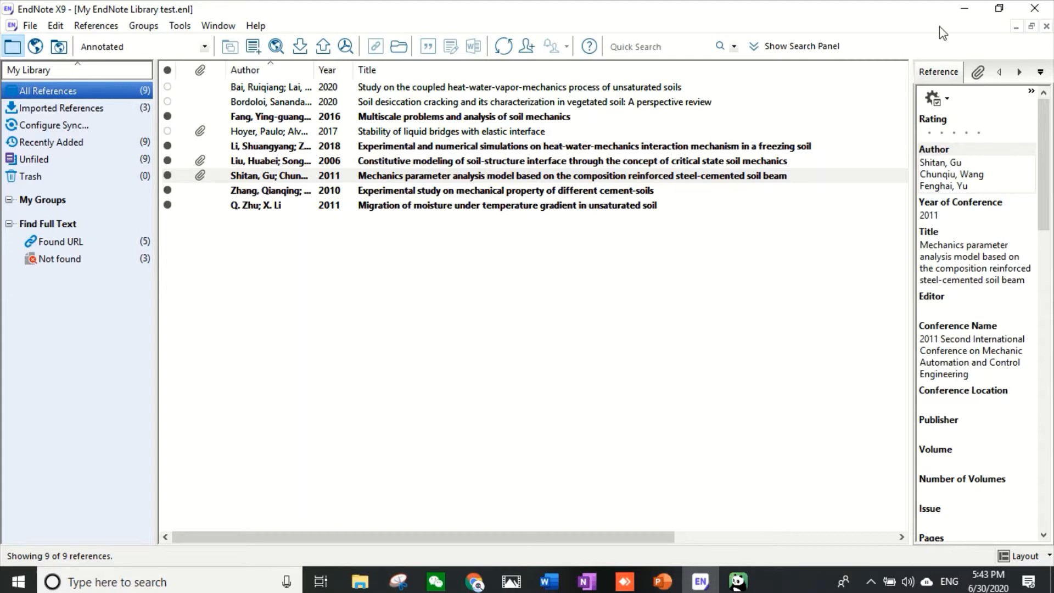
click(425, 92)
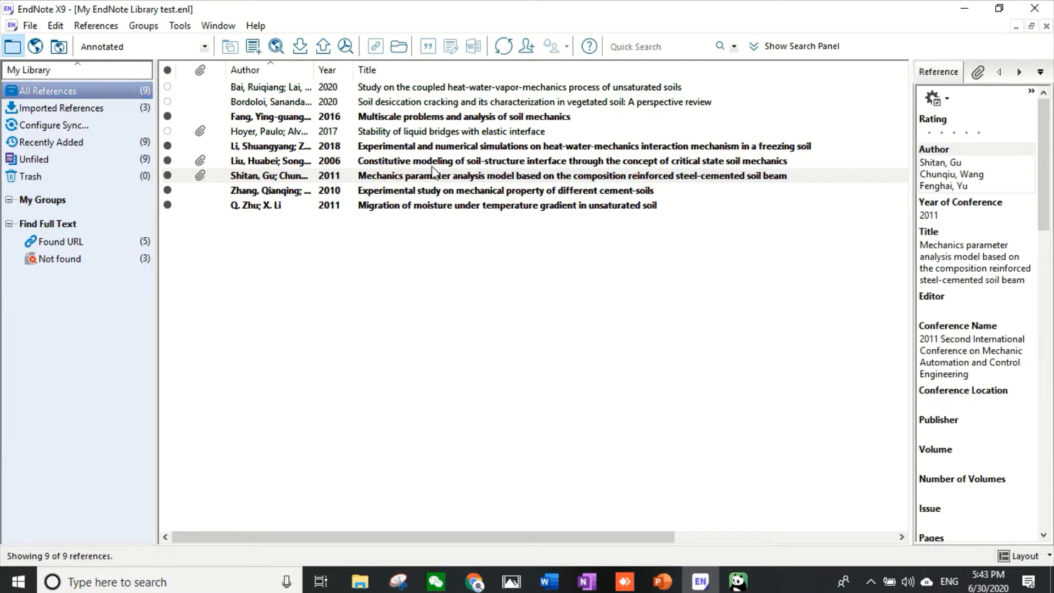
click(425, 87)
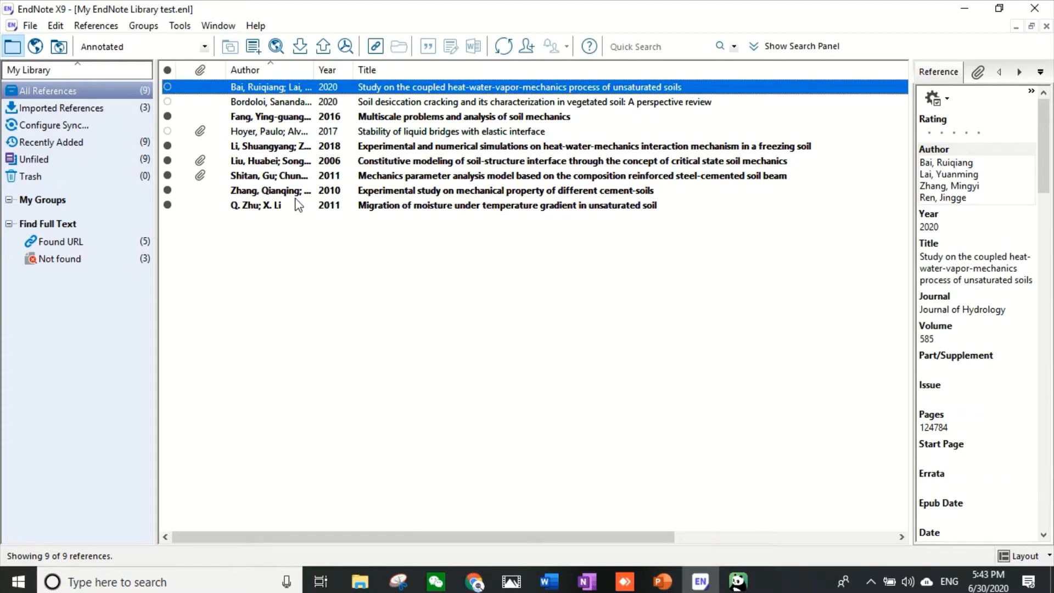
click(310, 251)
Create a new group named "soil mechanics" under My Groups.
click(55, 26)
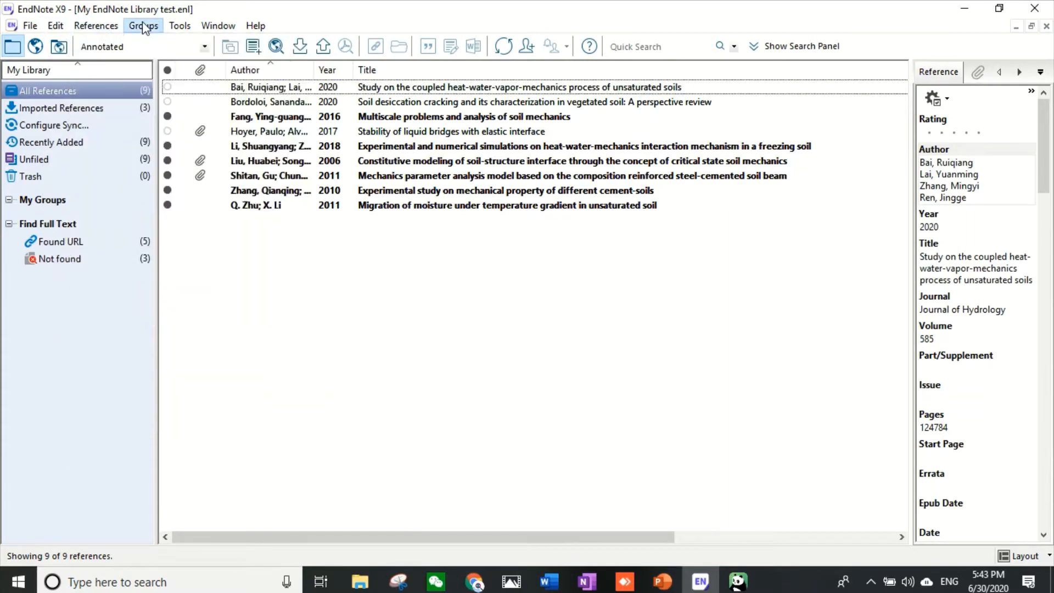
click(143, 26)
click(145, 26)
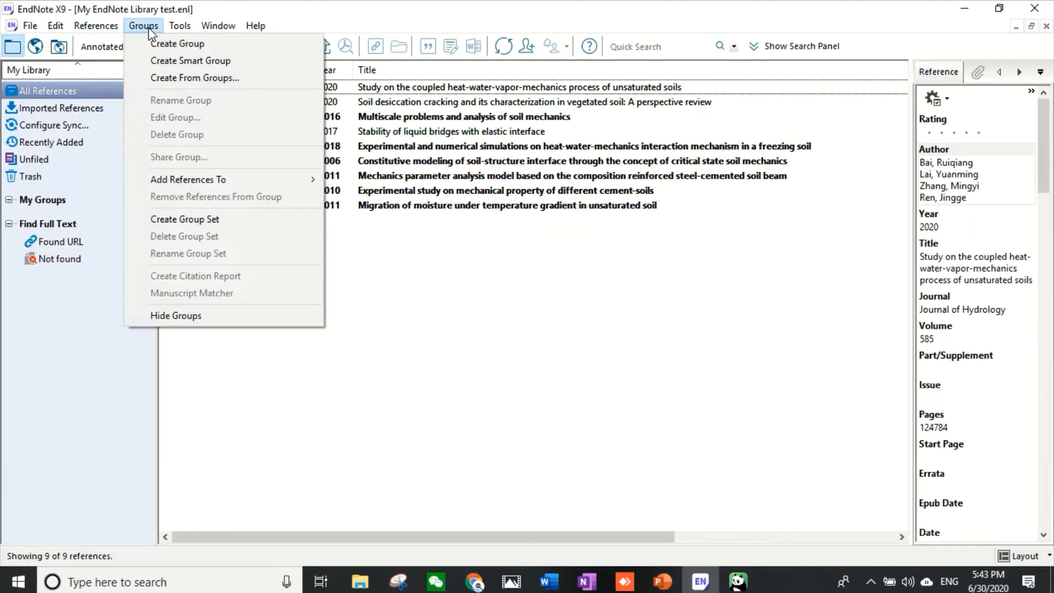
click(174, 45)
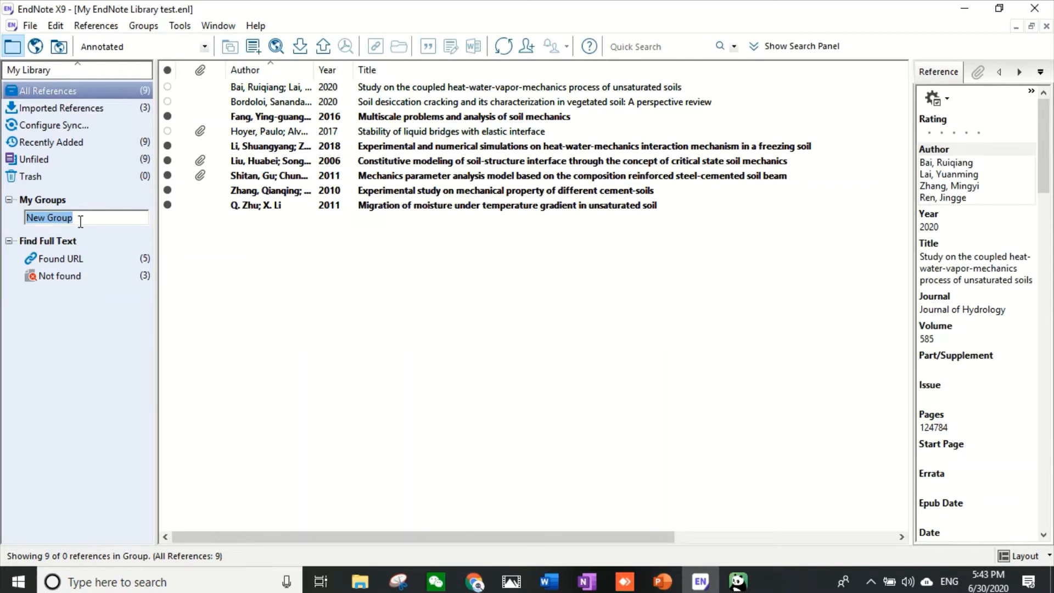
key(BackSpace)
text(BKJ)
key(BackSpace)
key(BackSpace)
key(BackSpace)
text(ASoil)
key(BackSpace)
key(BackSpace)
key(BackSpace)
key(BackSpace)
key(BackSpace)
text(soil mechanics)
key(Return)
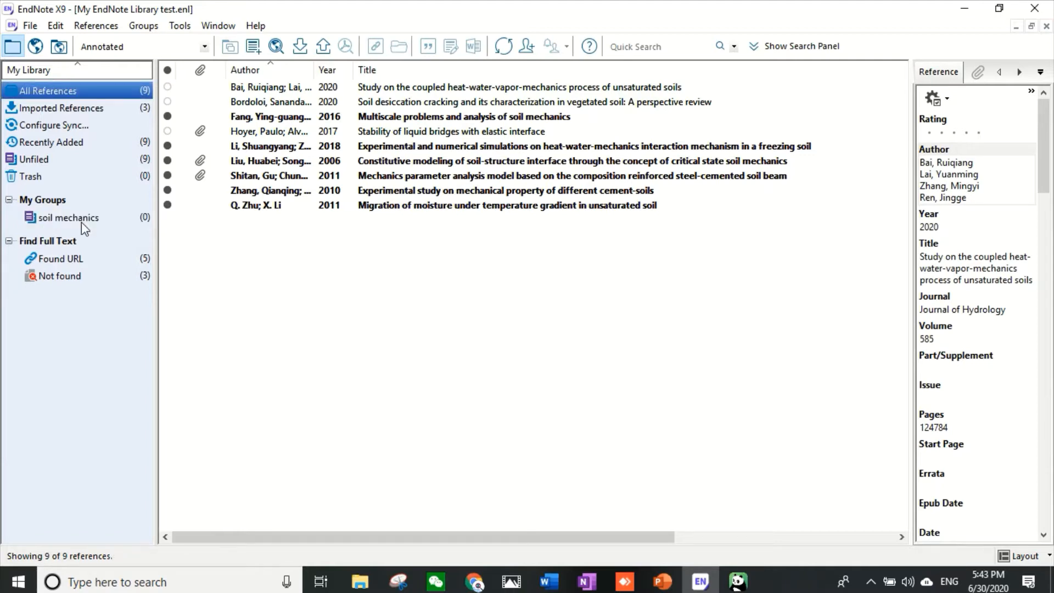
Create another group named "Structure" under My Groups.
click(153, 27)
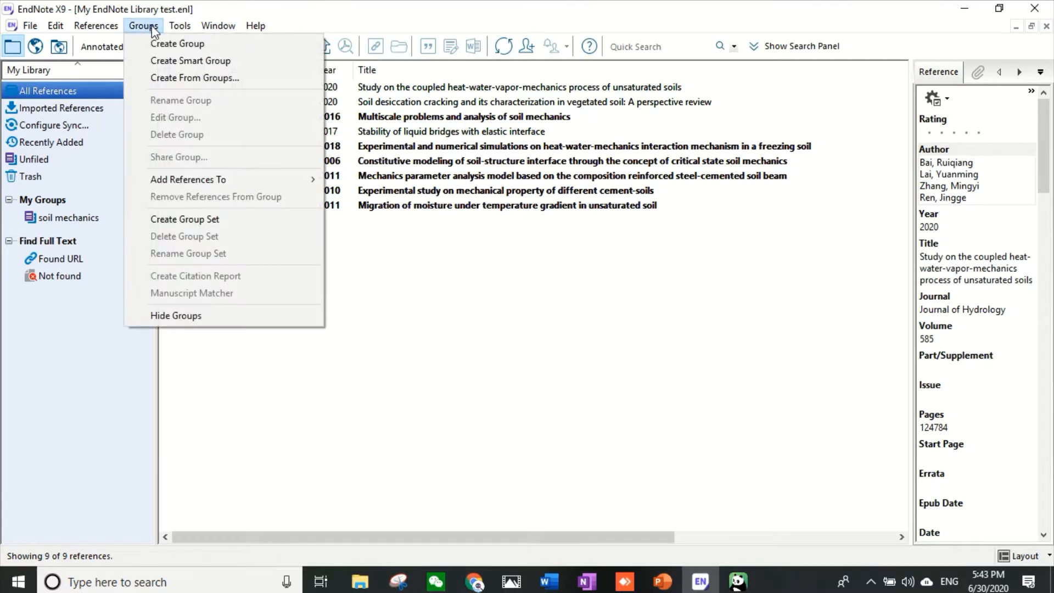
click(175, 43)
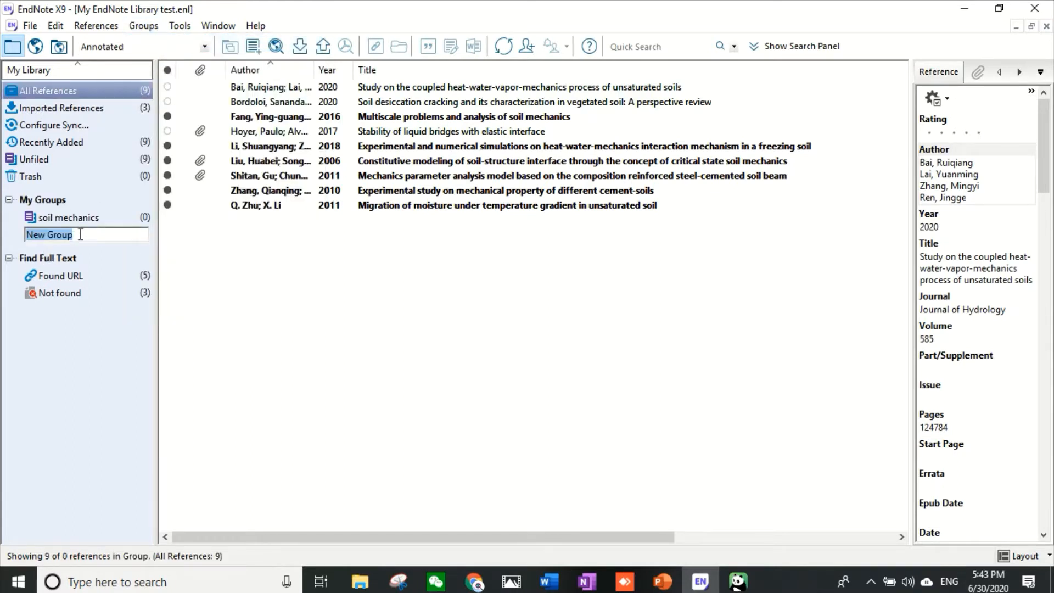
text(Structure)
key(Return)
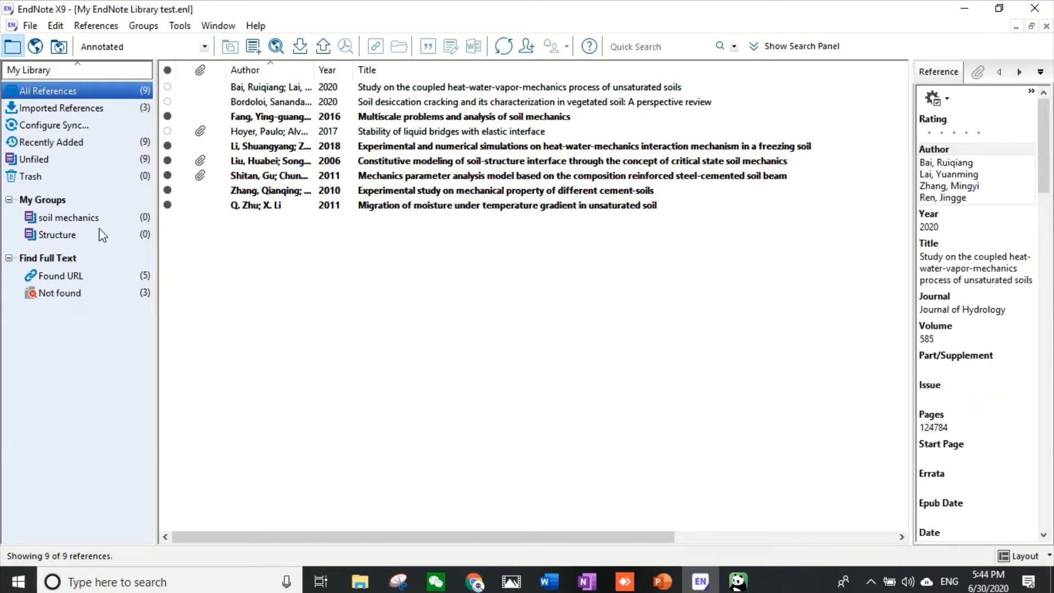
Look through the reference lists of the library, the imported references and the two new groups.
click(118, 218)
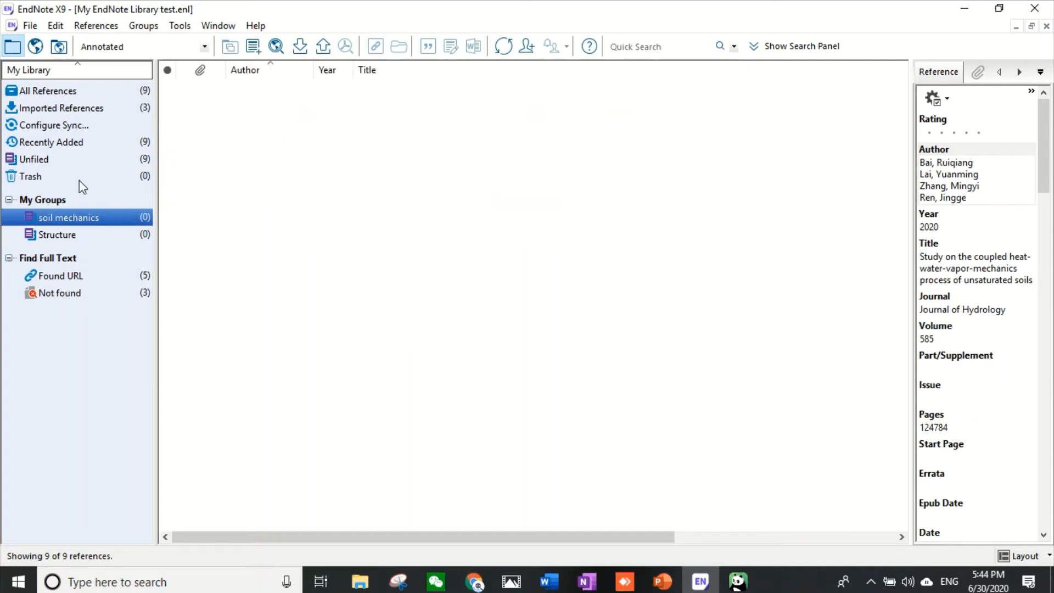
click(56, 91)
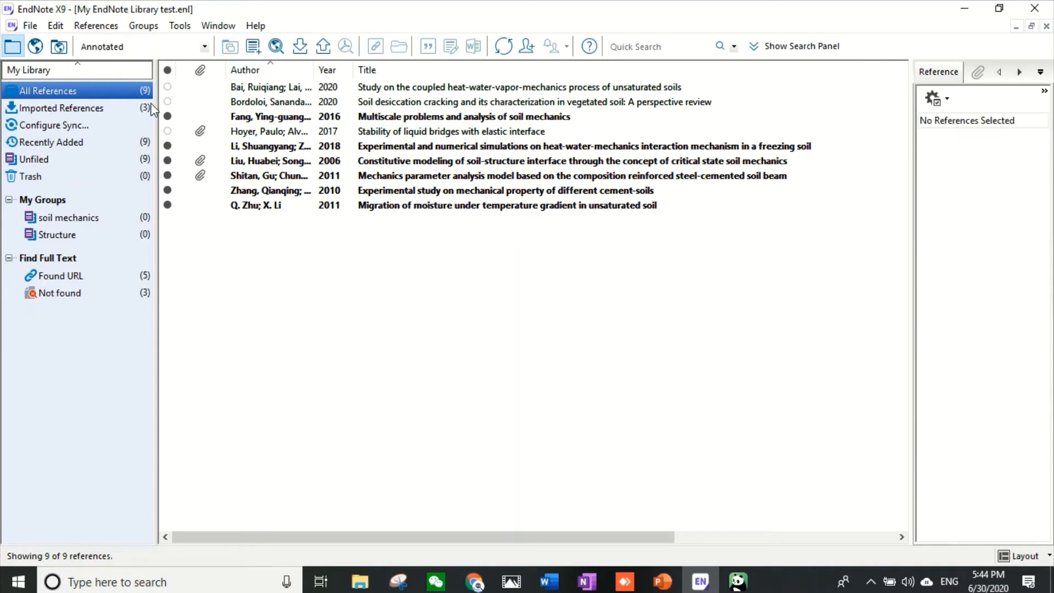
click(122, 109)
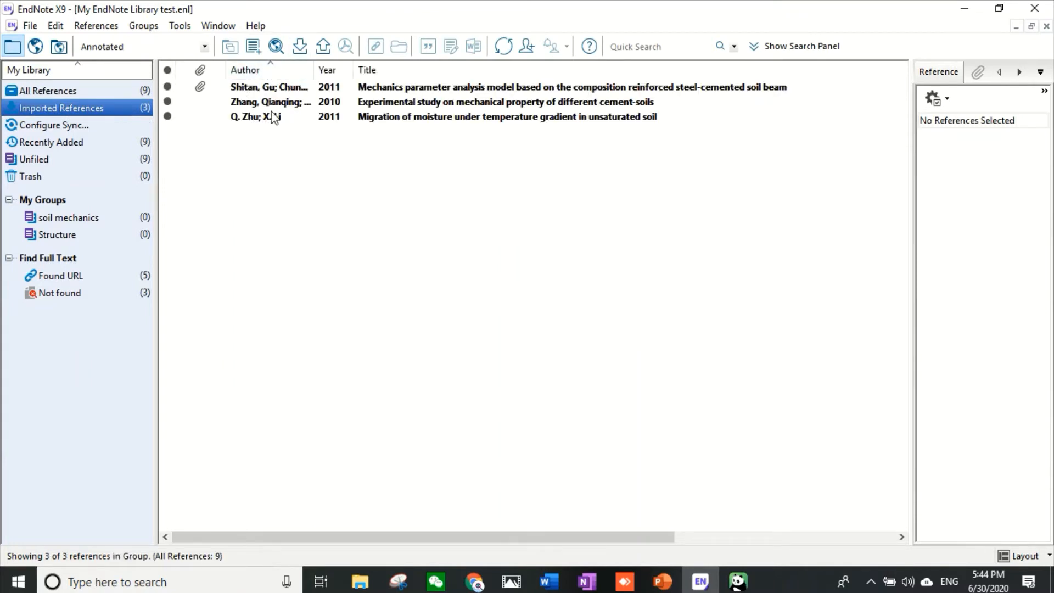
click(81, 95)
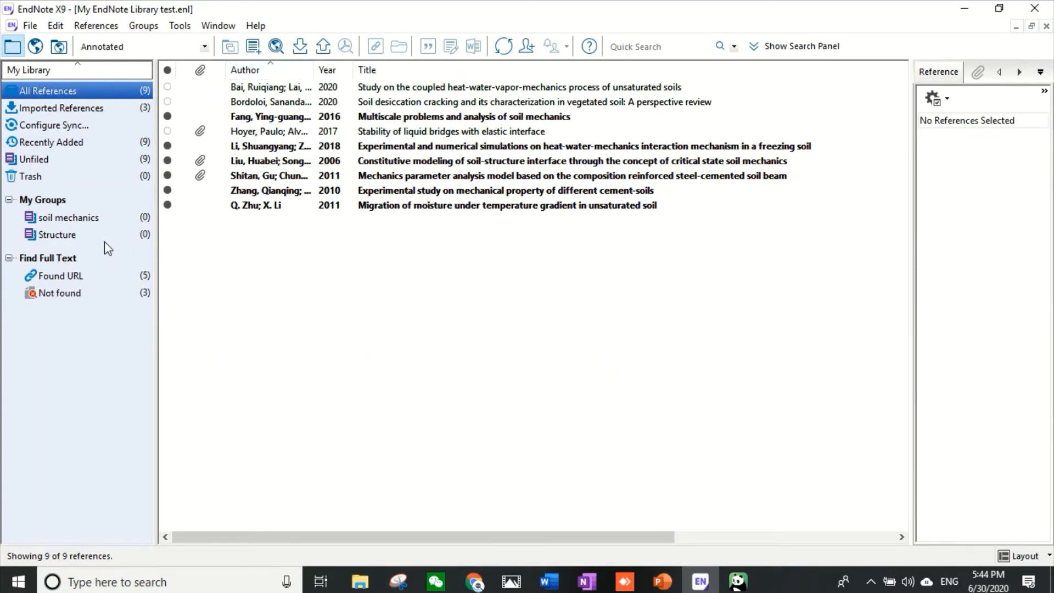
click(65, 239)
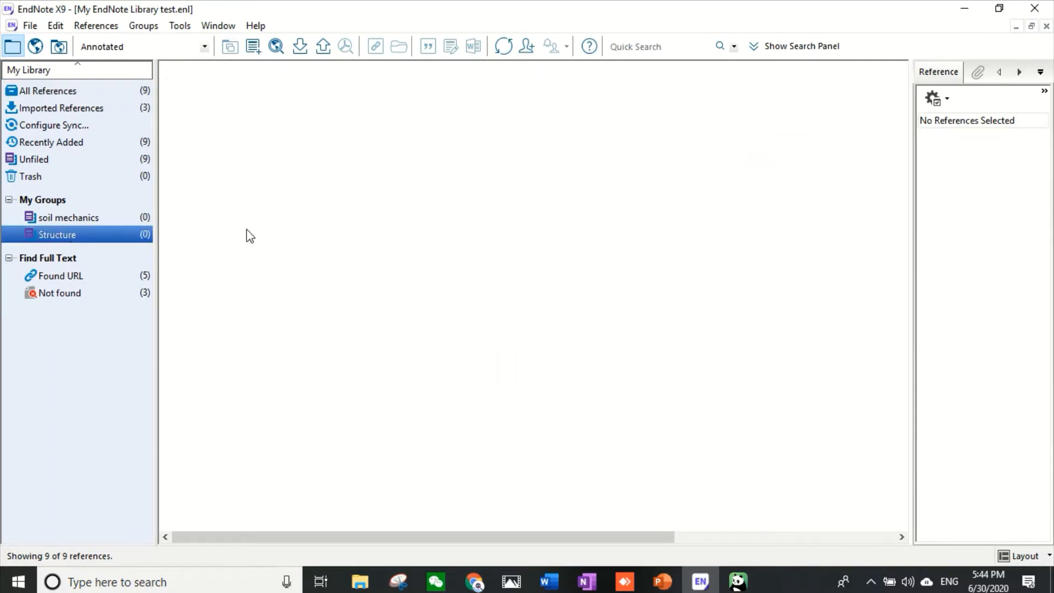
click(58, 218)
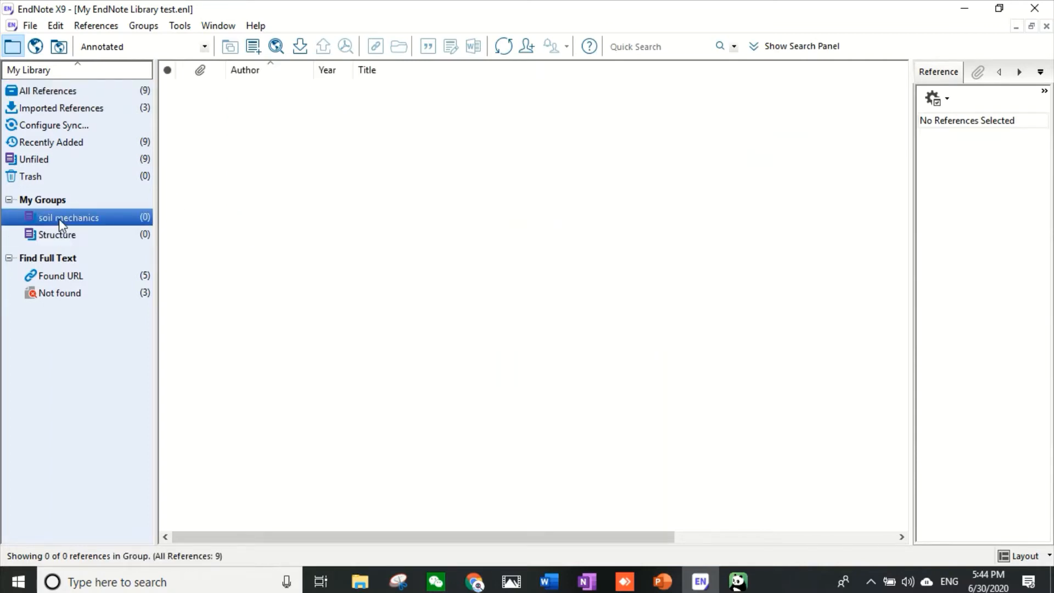
Add the first four references of the full library list to the soil mechanics group and show that group.
click(89, 91)
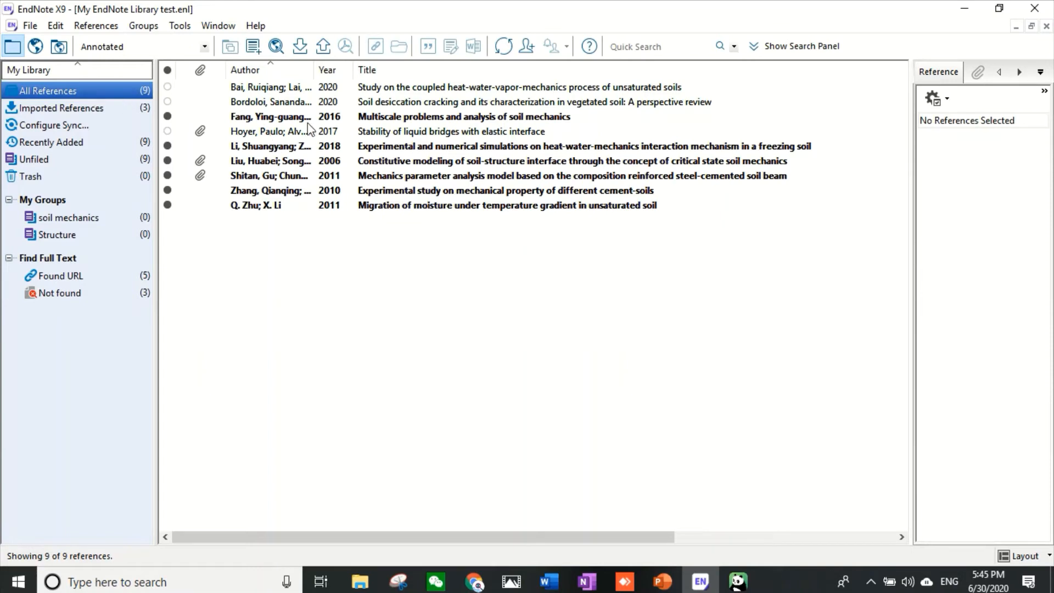
click(303, 88)
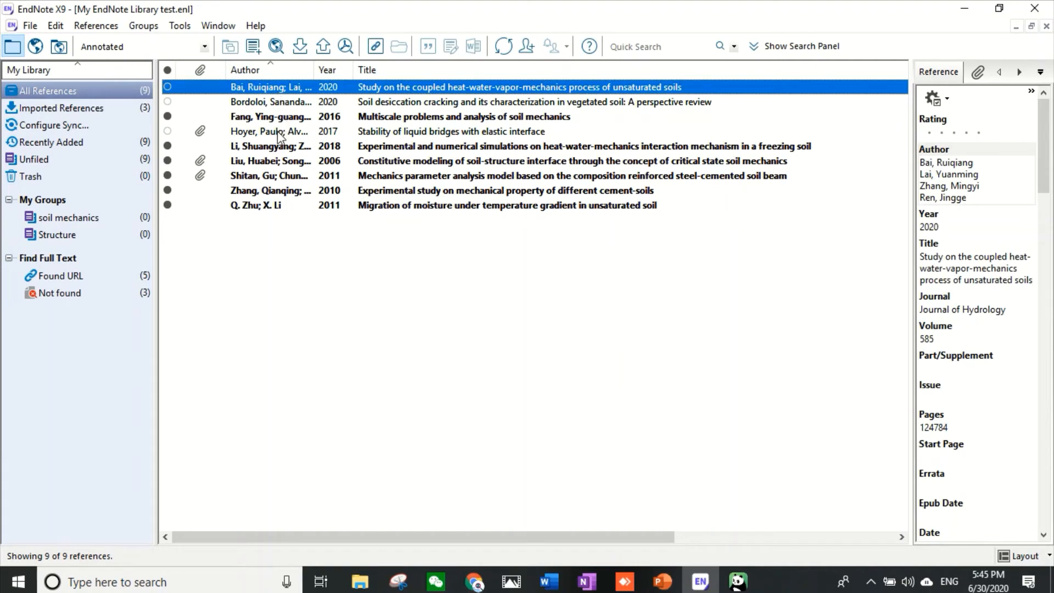
shift+click(271, 132)
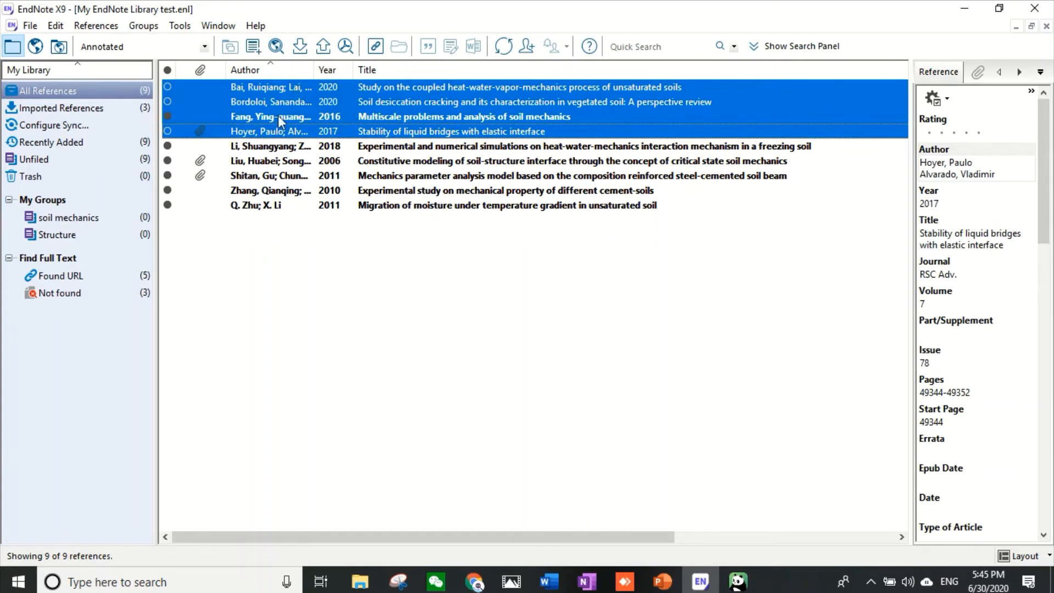
drag(231, 148, 96, 217)
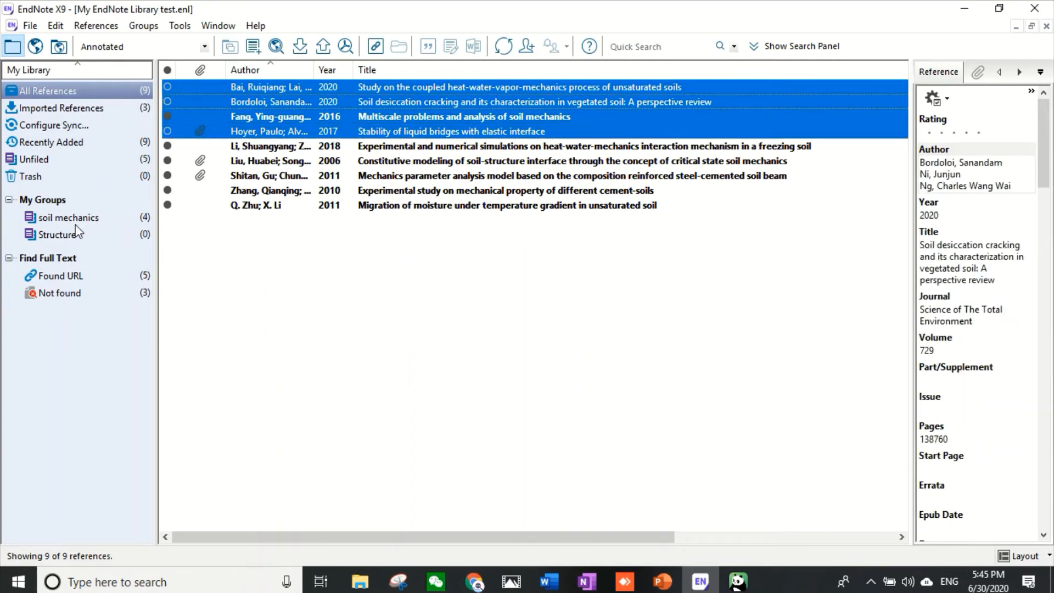
click(129, 220)
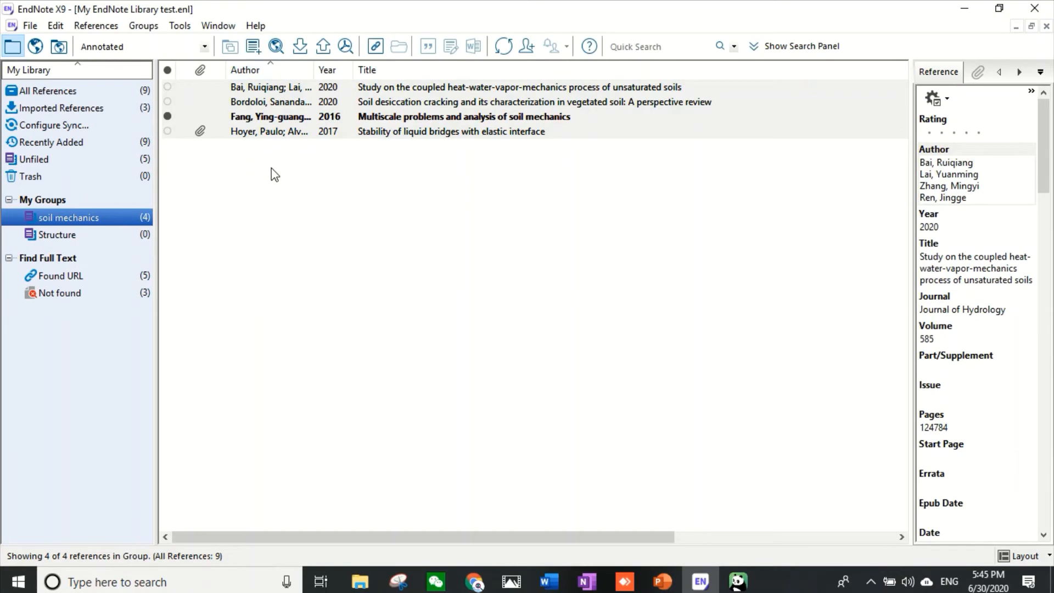
Add the first reference and the last three references of the full library list to the Structure group and open it.
click(81, 87)
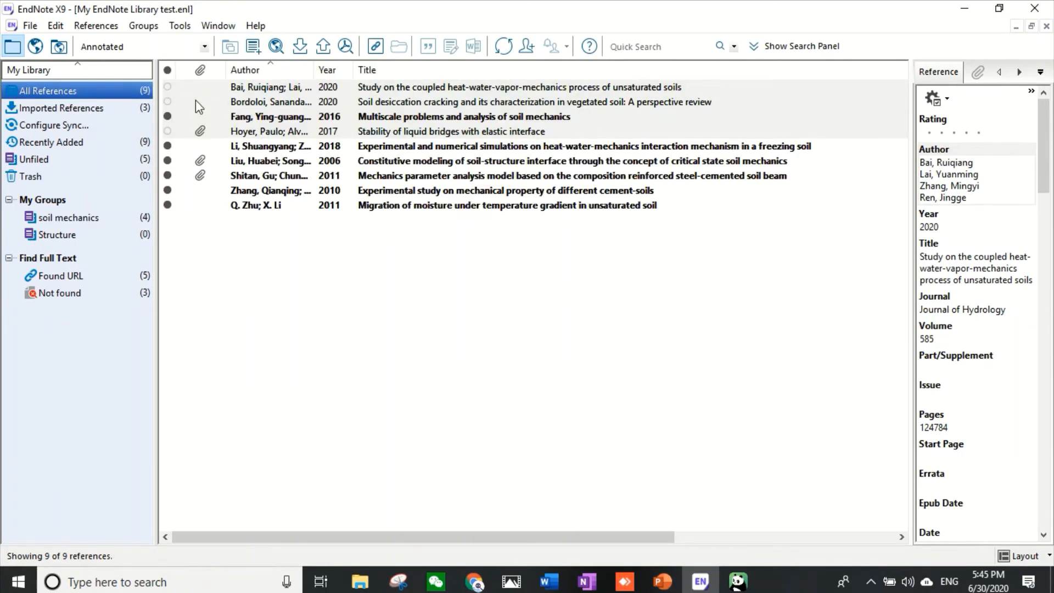
drag(280, 216, 272, 175)
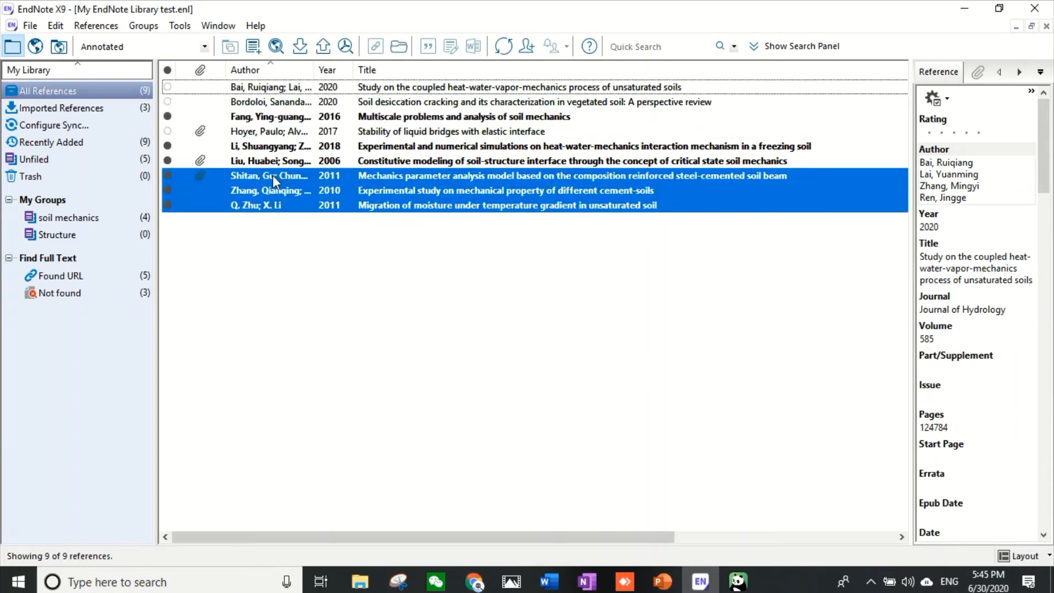
ctrl+click(278, 88)
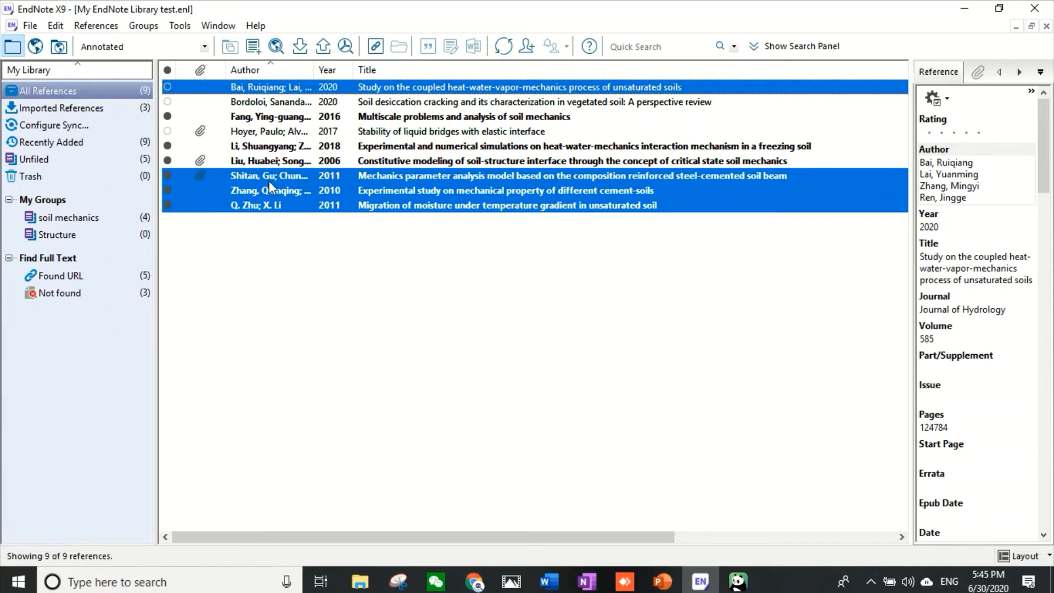
drag(117, 240, 93, 233)
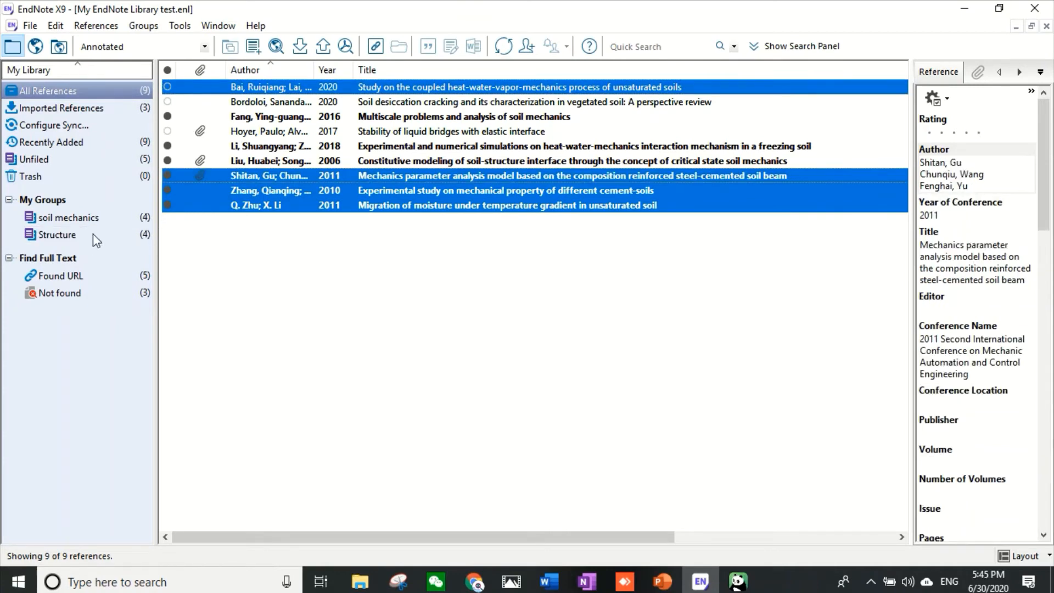
click(145, 237)
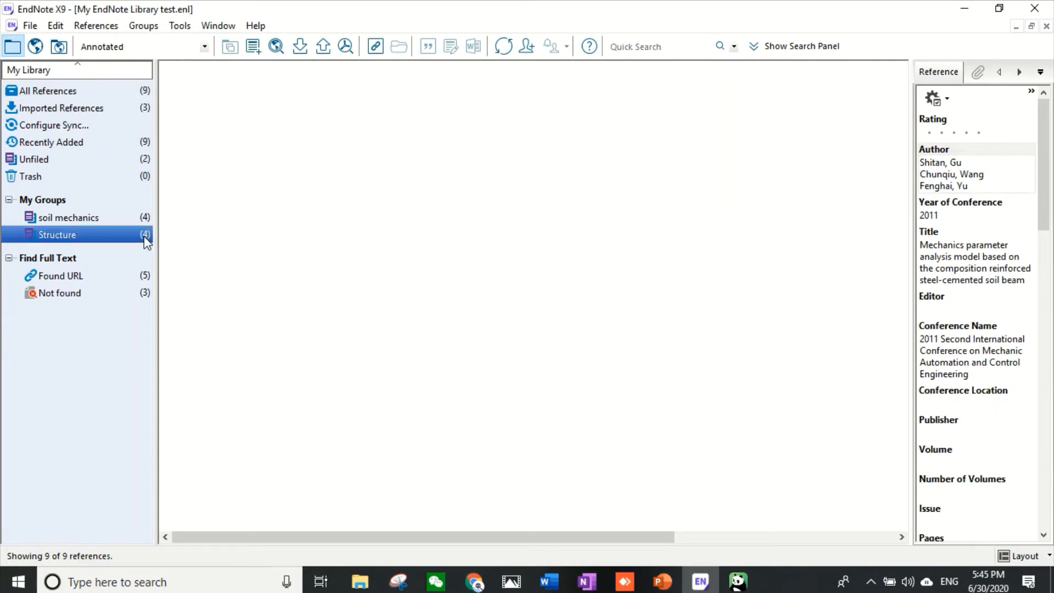
Add the reference "Stability of liquid bridges with elastic interface" to the Structure group and compare the group with all references.
click(91, 91)
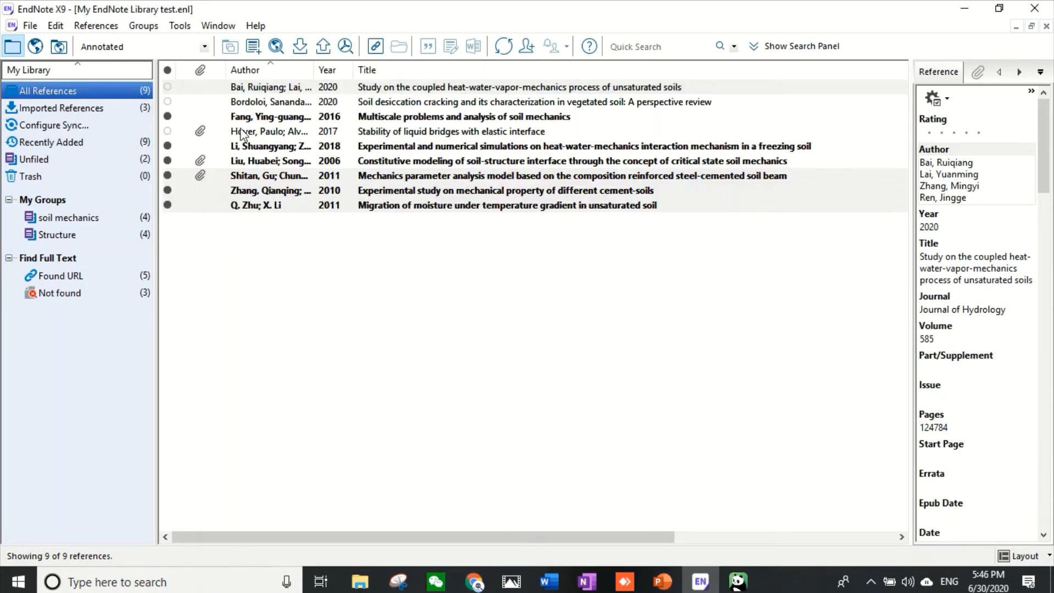
click(265, 131)
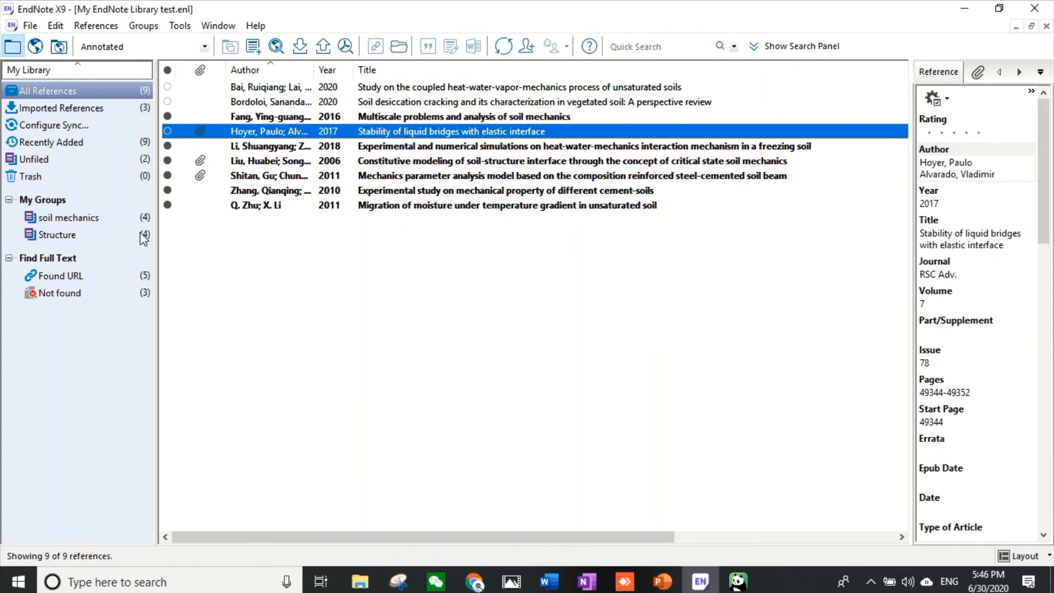
drag(252, 133, 102, 229)
click(121, 235)
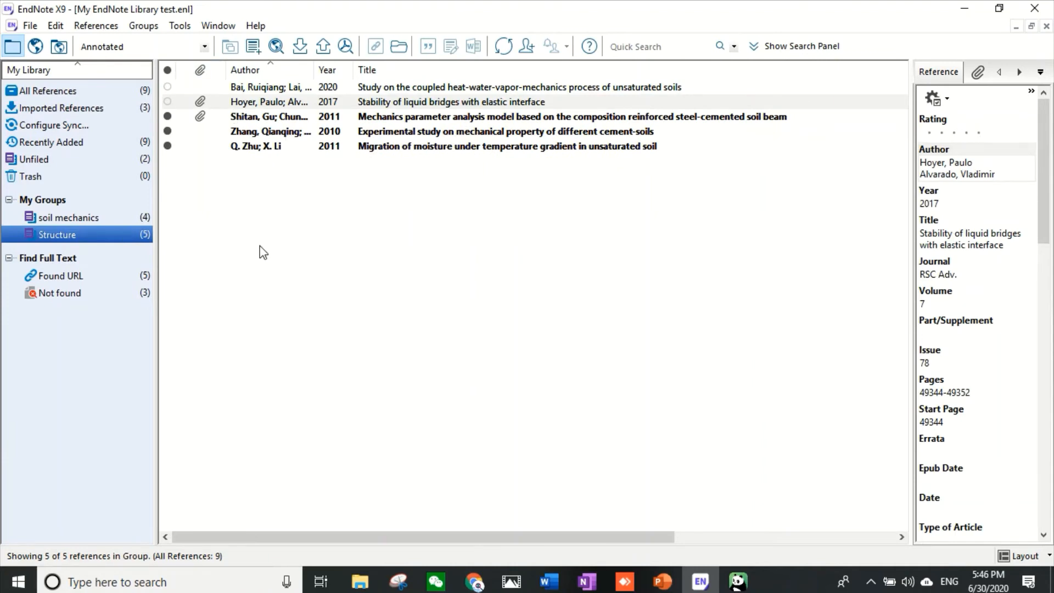
click(124, 89)
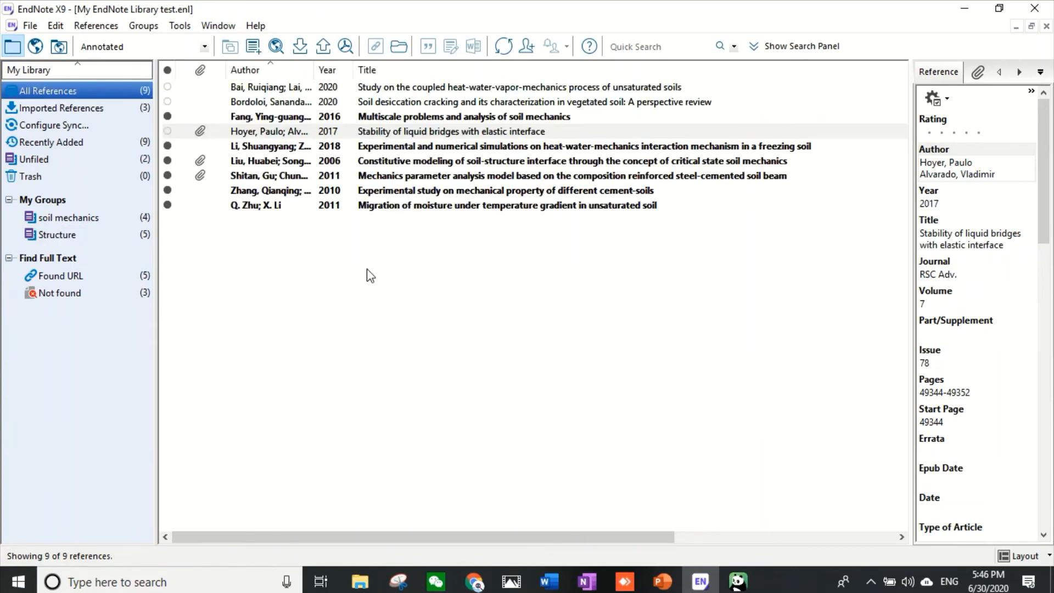
Remove "Migration of moisture under temperature gradient in unsaturated soil" from the Structure group and check the full library list.
click(121, 236)
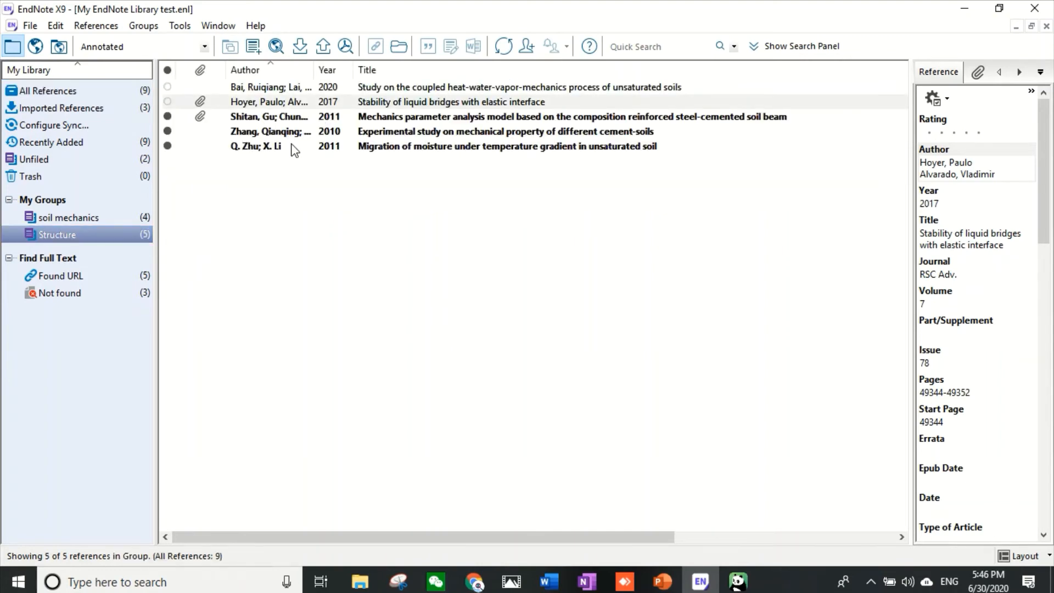
click(373, 149)
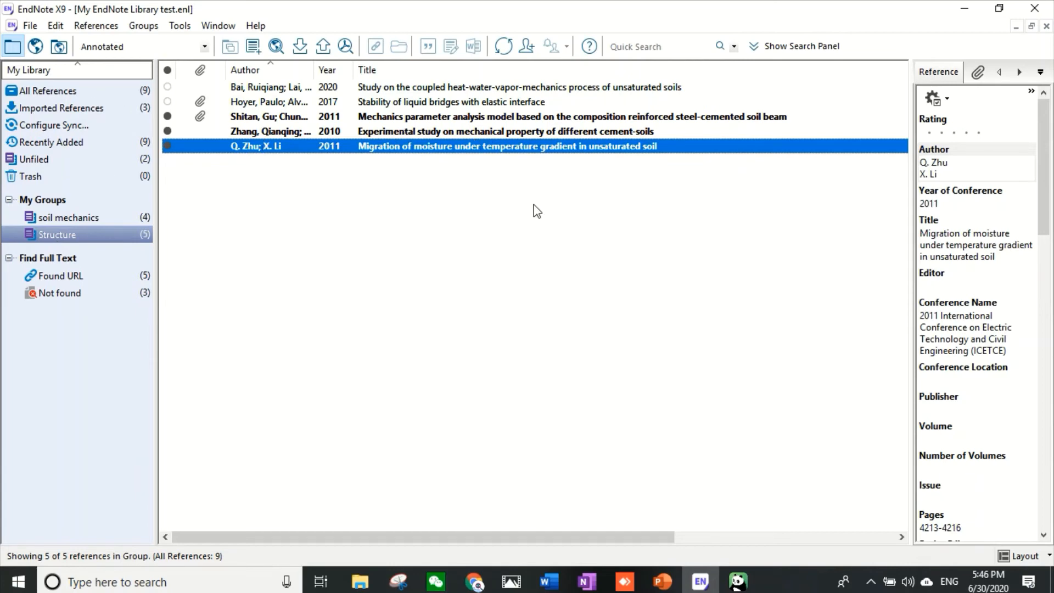
key(Delete)
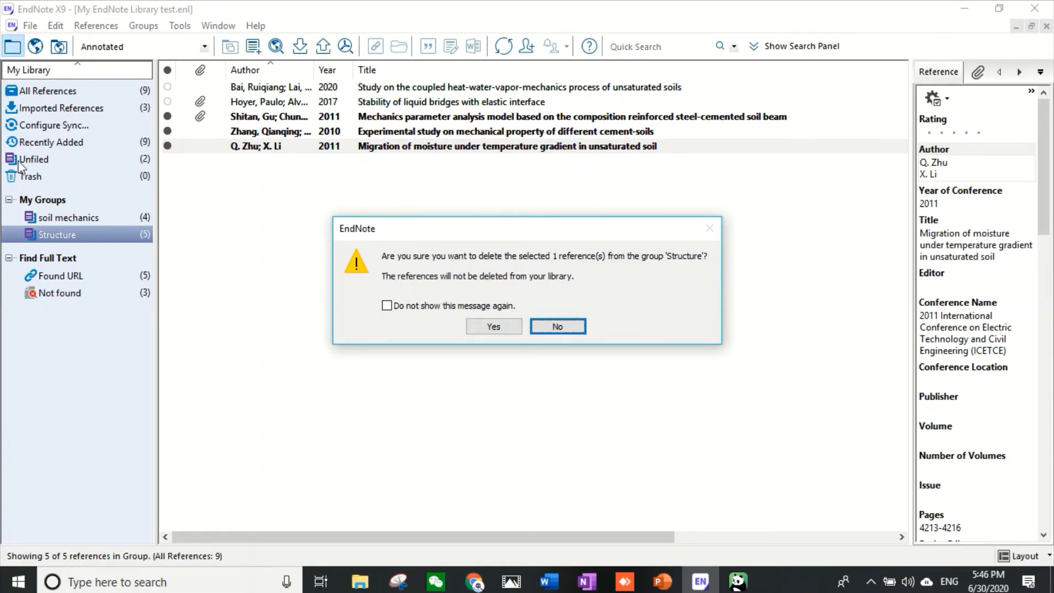
click(501, 324)
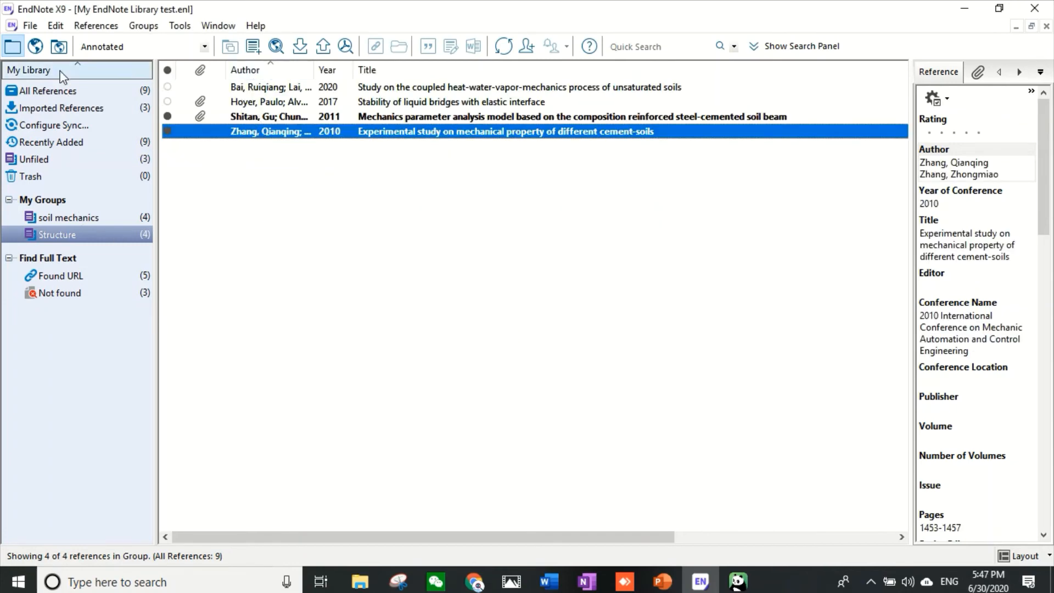
click(66, 92)
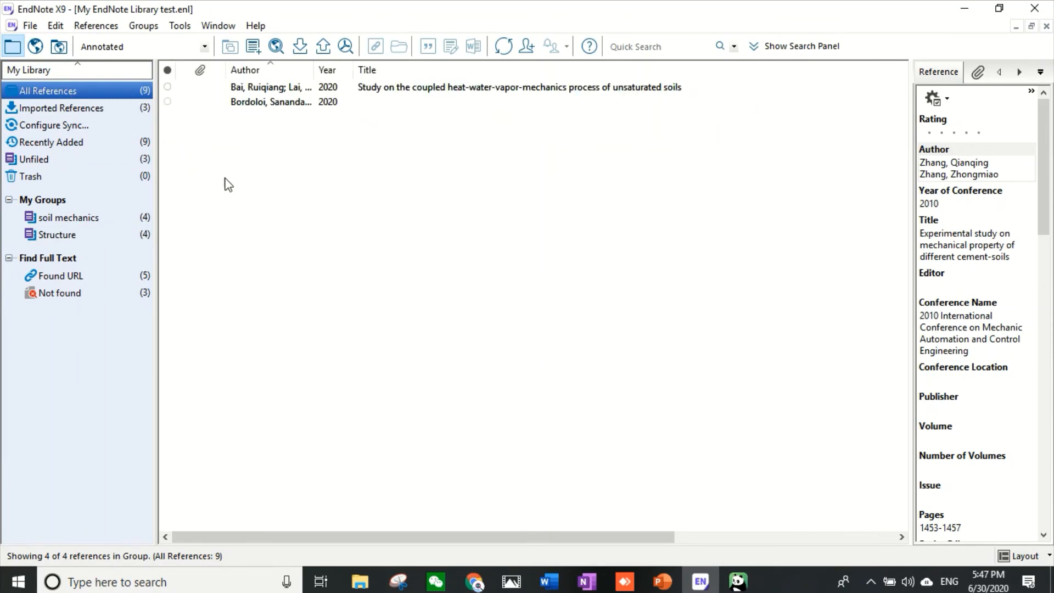
Remove "Mechanics parameter analysis model based on the composition reinforced steel-cemented soil beam" from the Structure group and check the library and group lists.
click(112, 232)
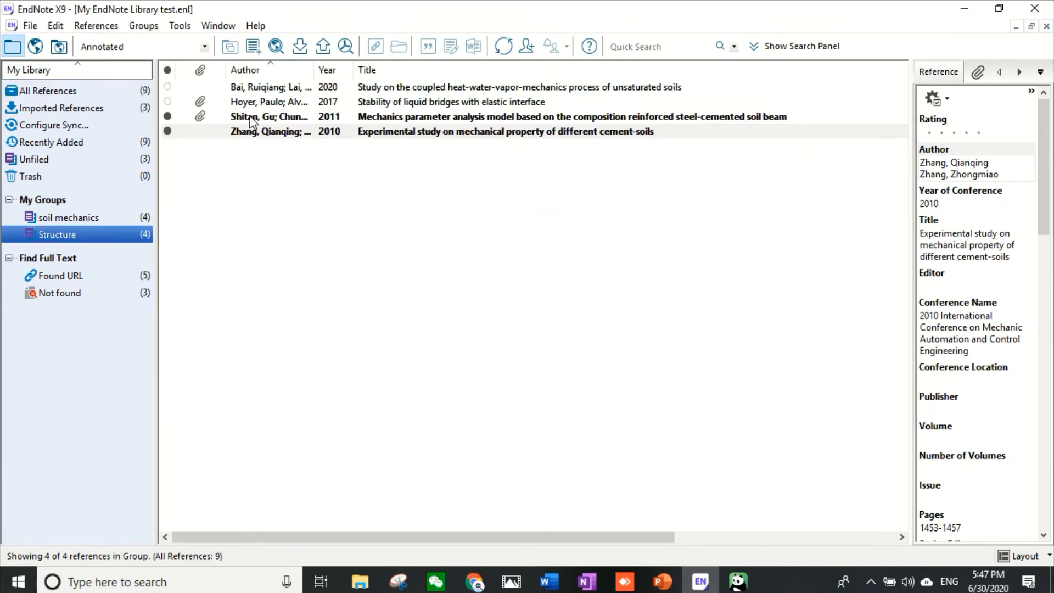
click(287, 117)
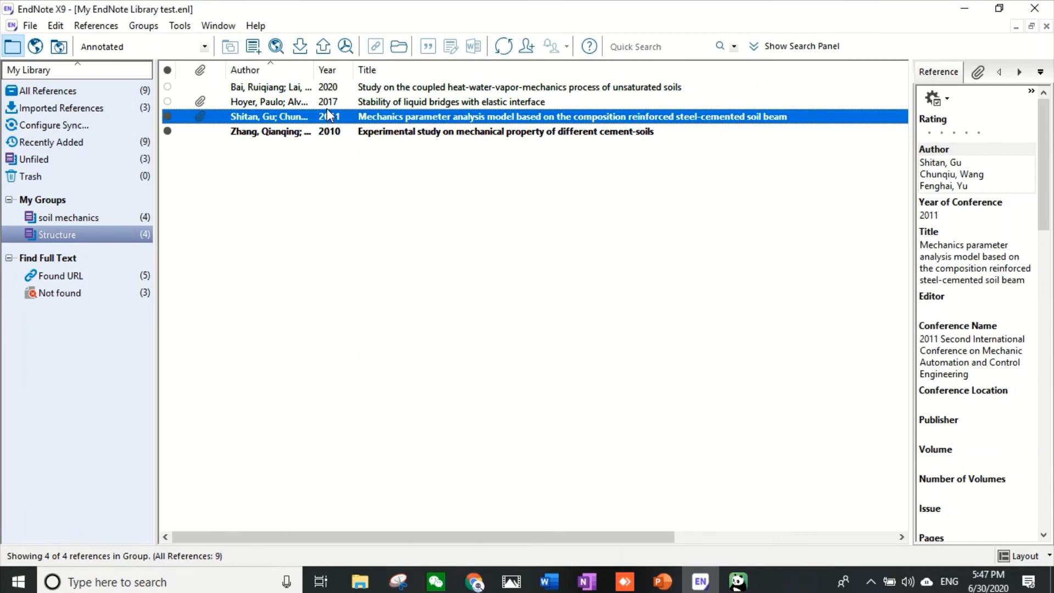
key(Delete)
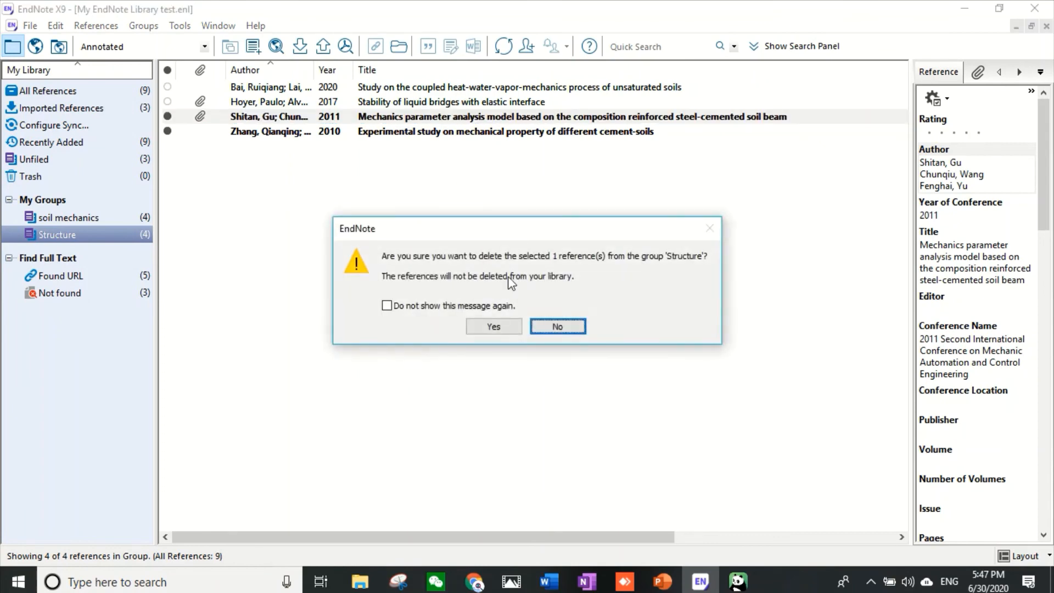
click(485, 320)
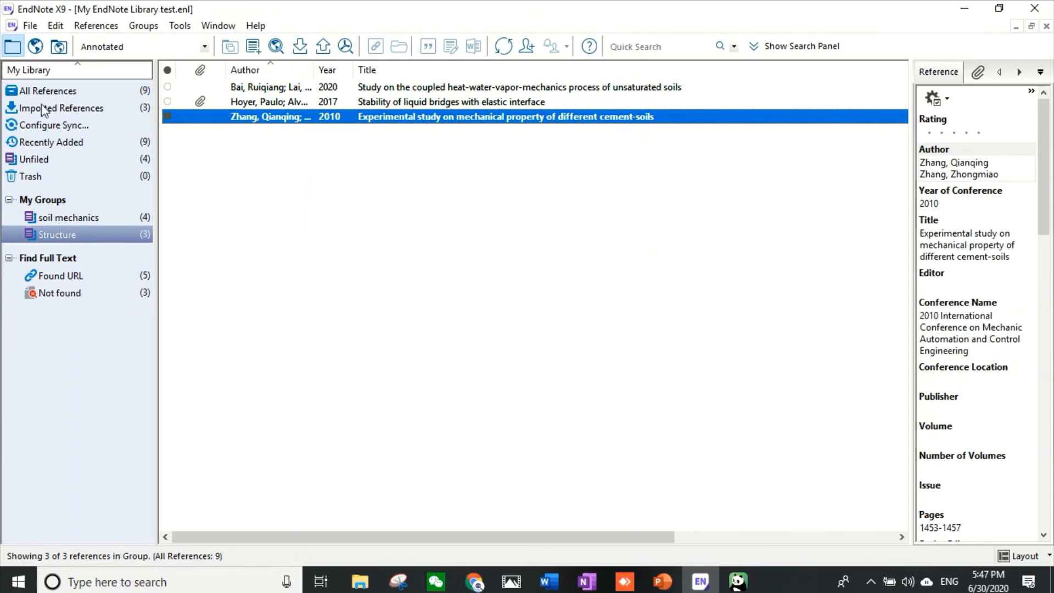
click(57, 92)
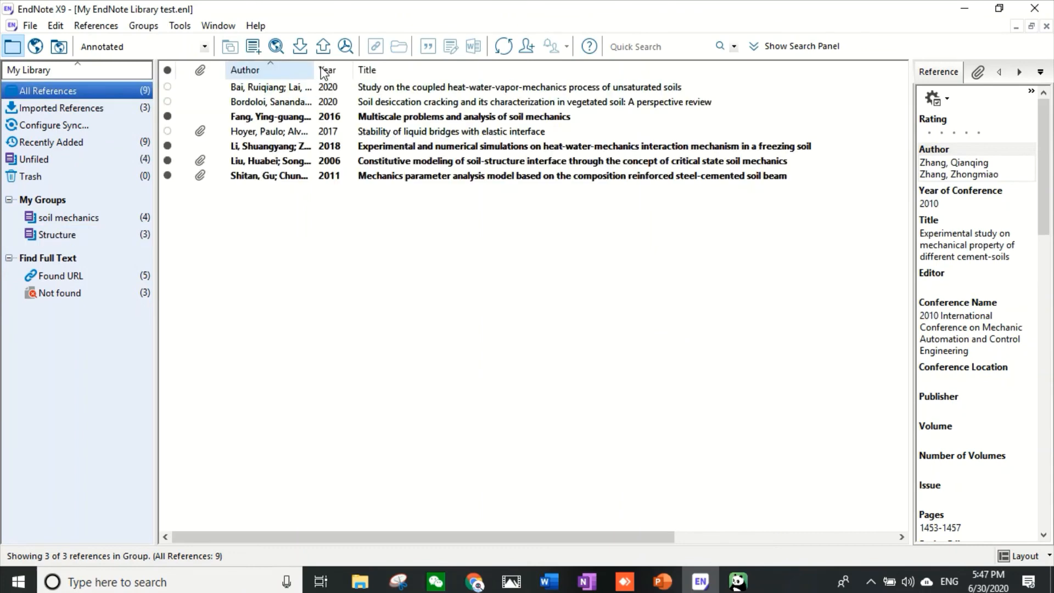
click(95, 236)
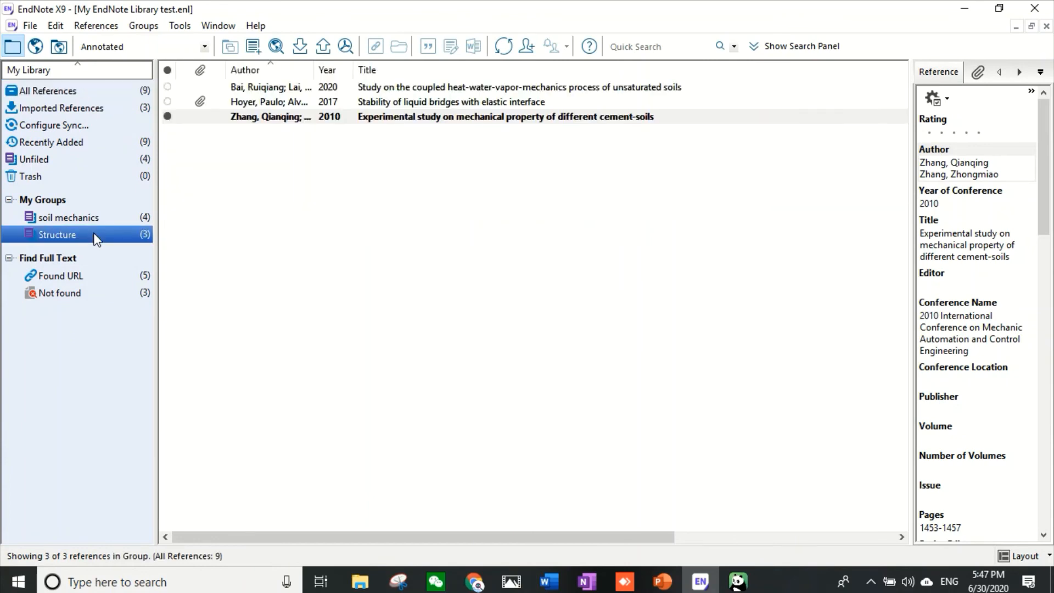